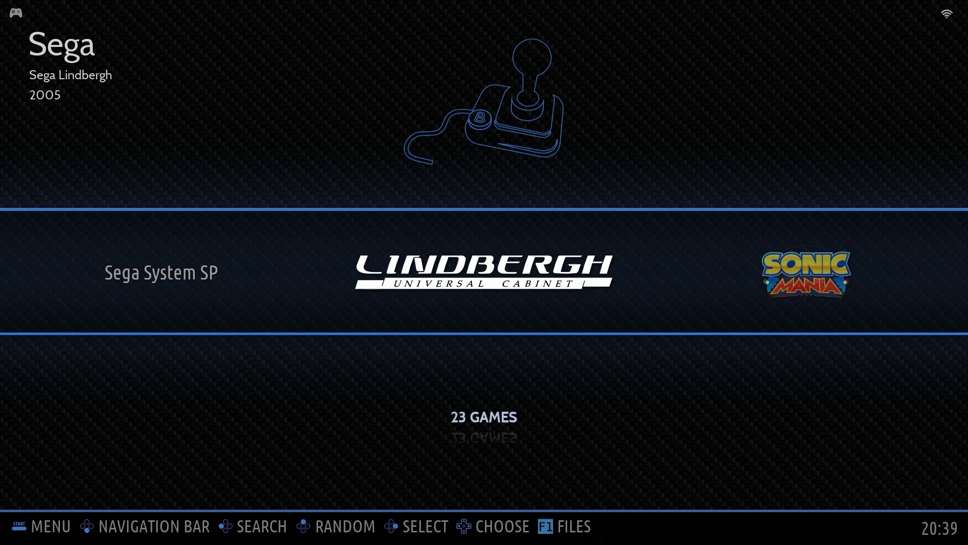
- Open the Sega Lindbergh system and browse once through its full list of games
key(Return)
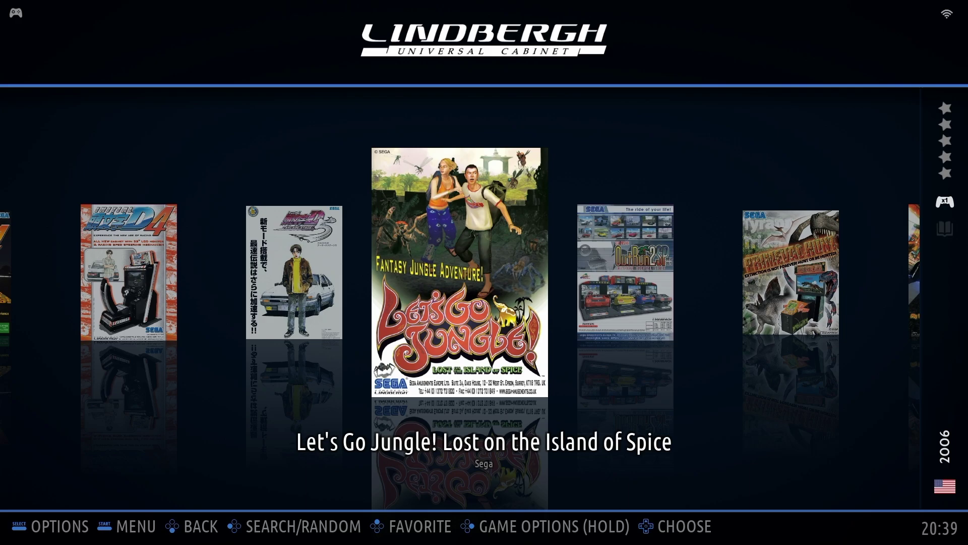
key(Right)
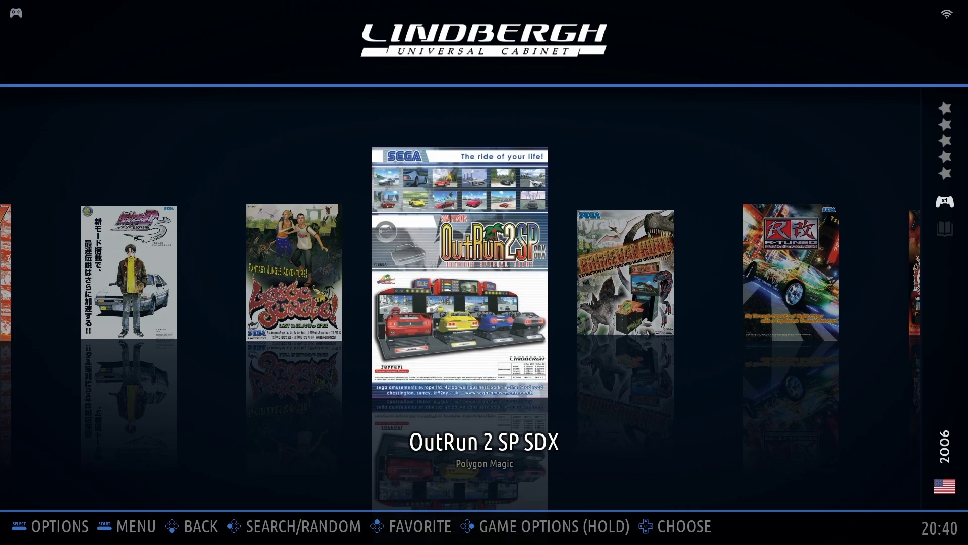
key(Right)
key(Right)
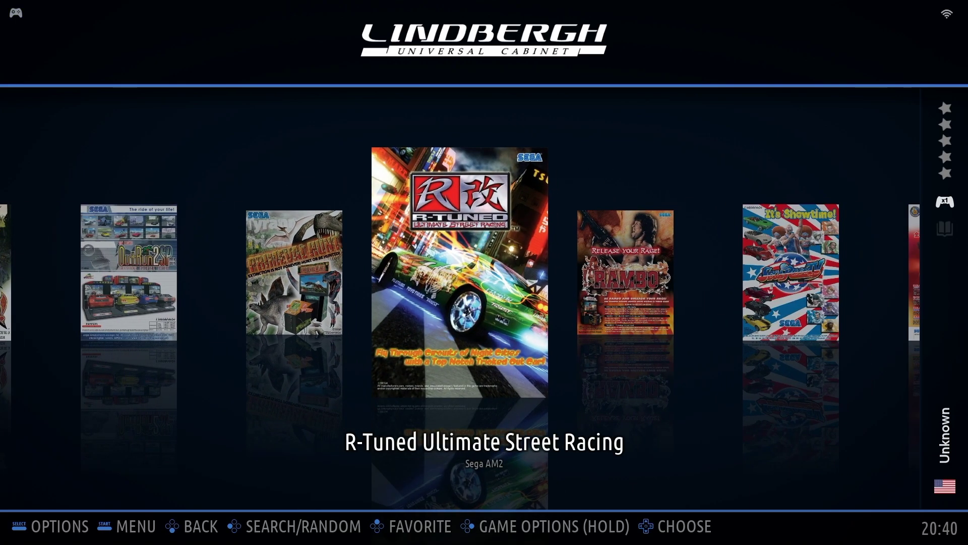
key(Right)
key(Right)
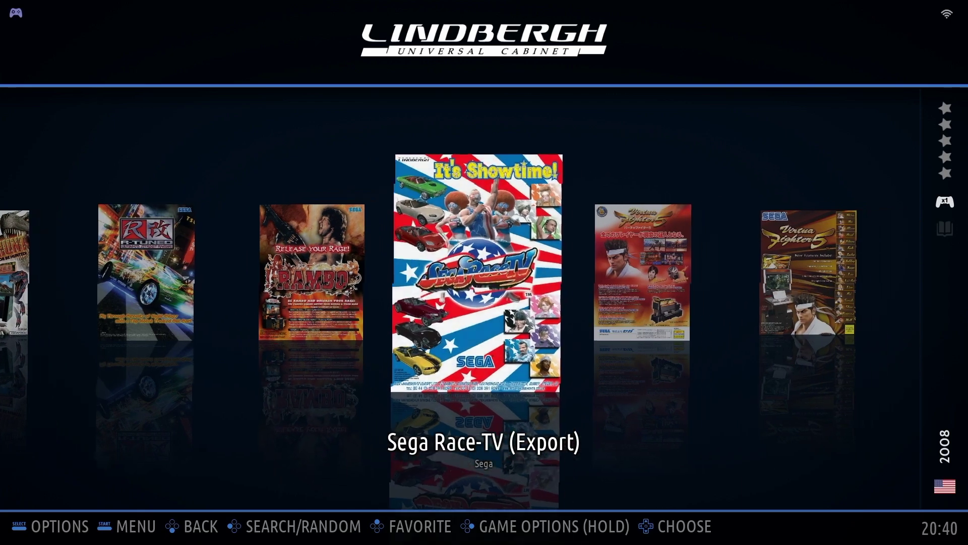
key(Right)
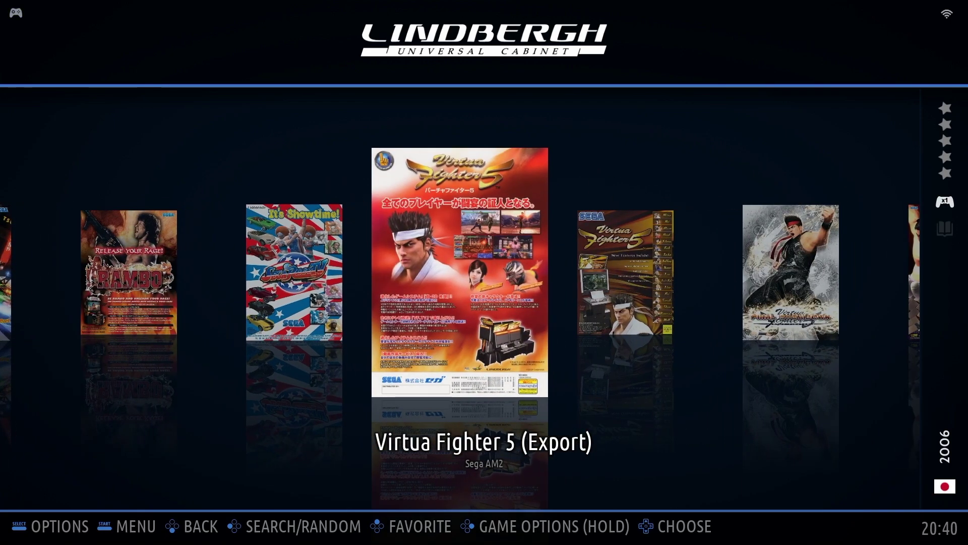
key(Right)
key(Right)
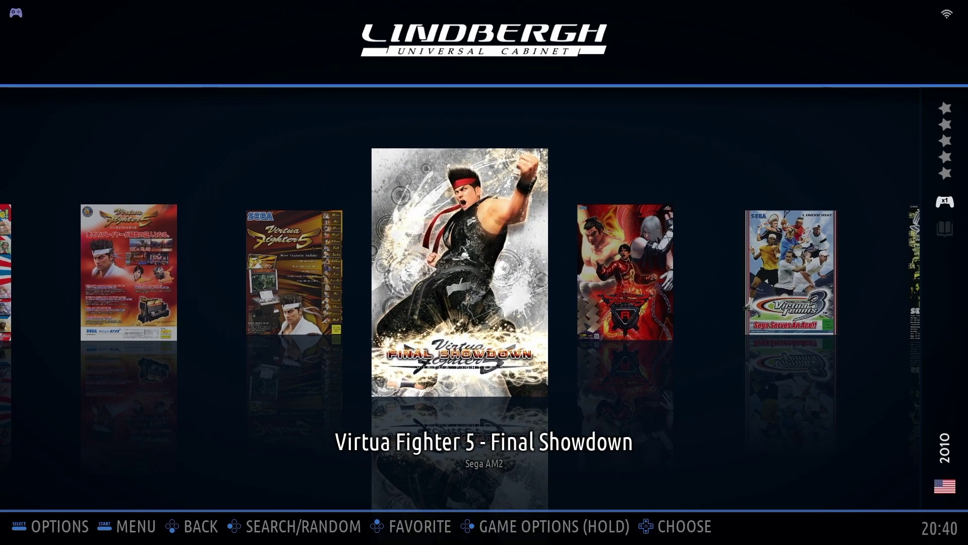
key(Right)
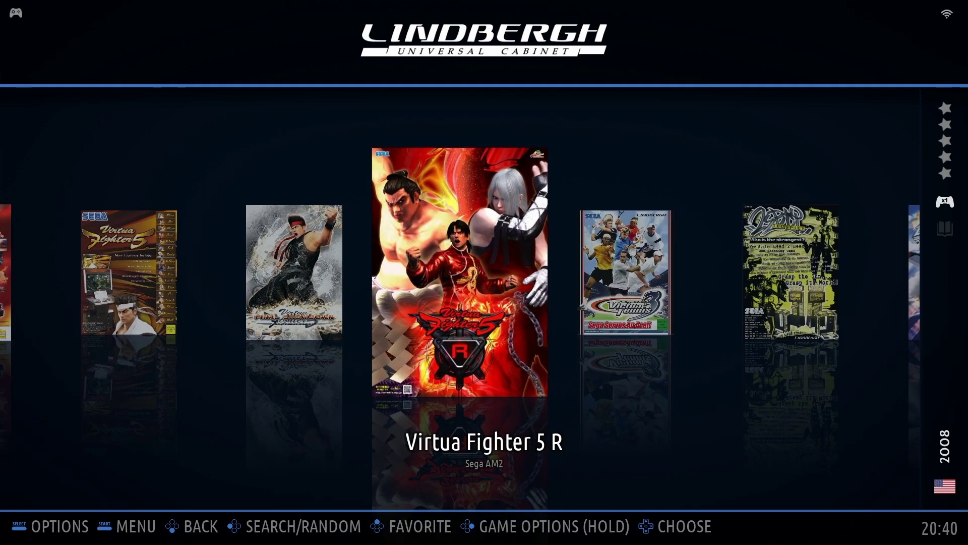
key(Right)
key(Right)
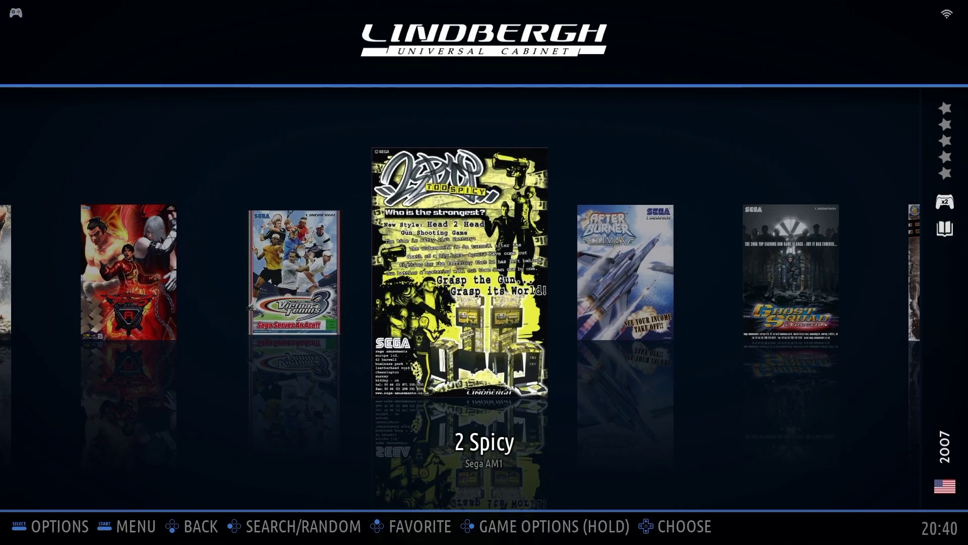
key(Right)
key(Right)
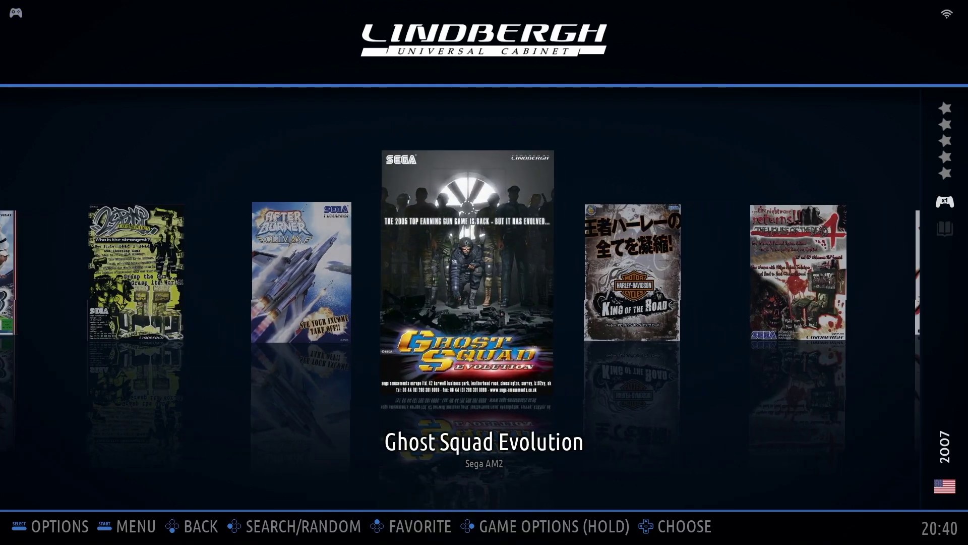
key(Right)
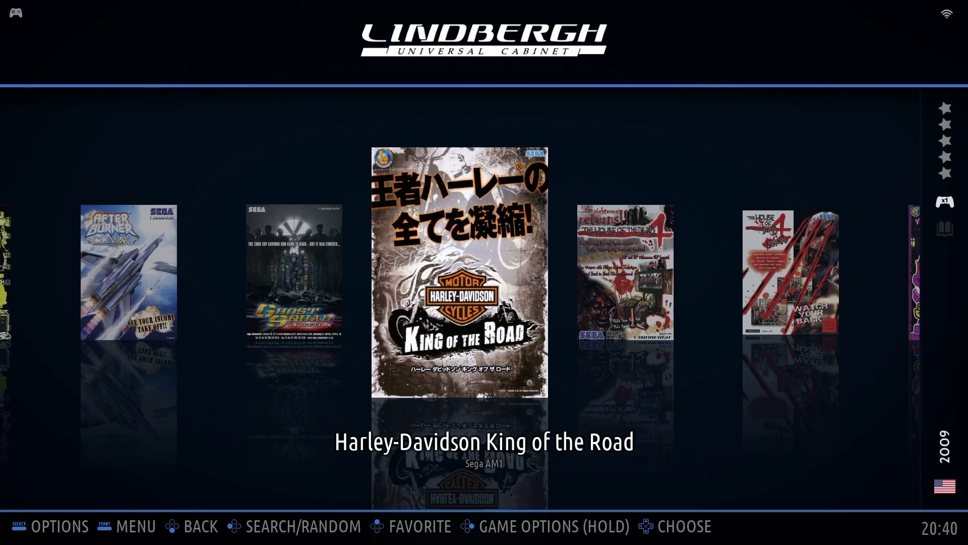
key(Right)
key(Right)
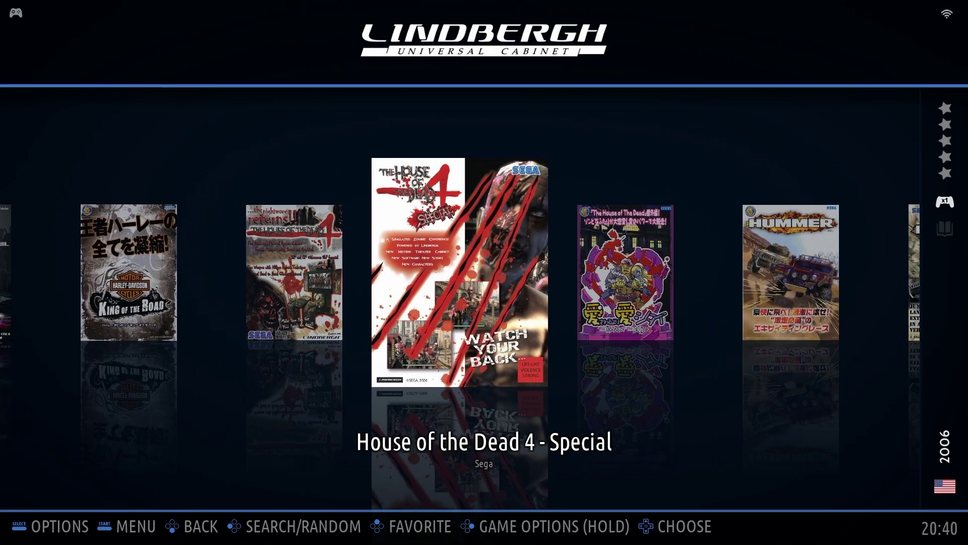
key(Right)
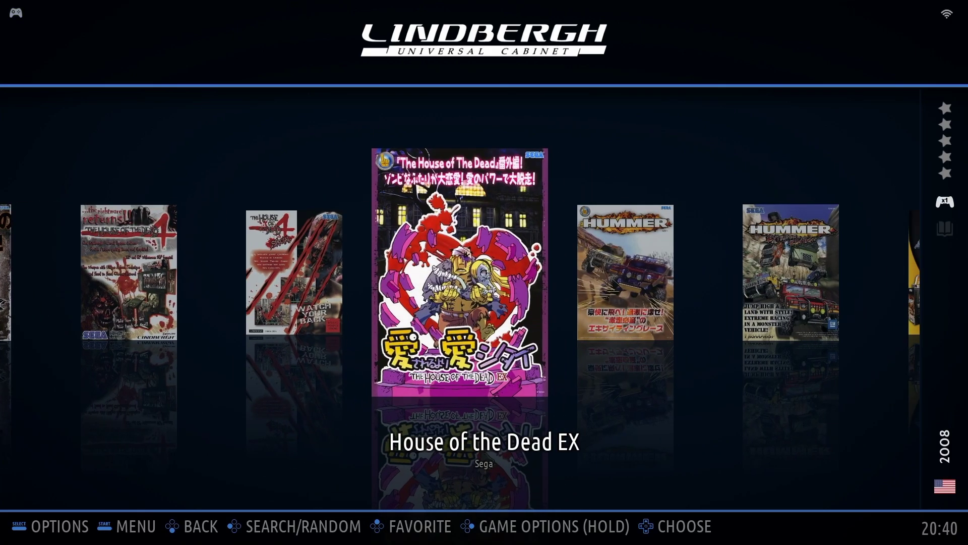
key(Right)
key(Right)
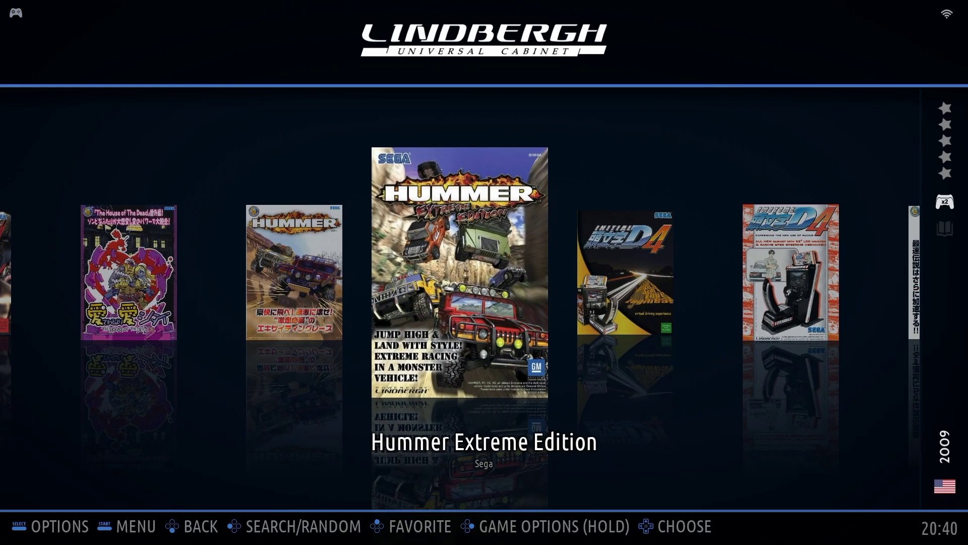
key(Right)
key(Right)
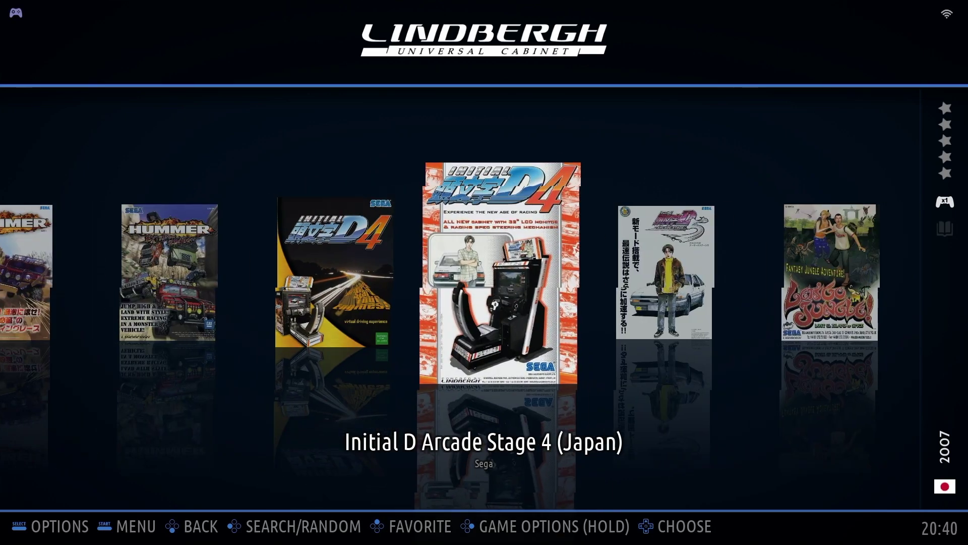
key(Right)
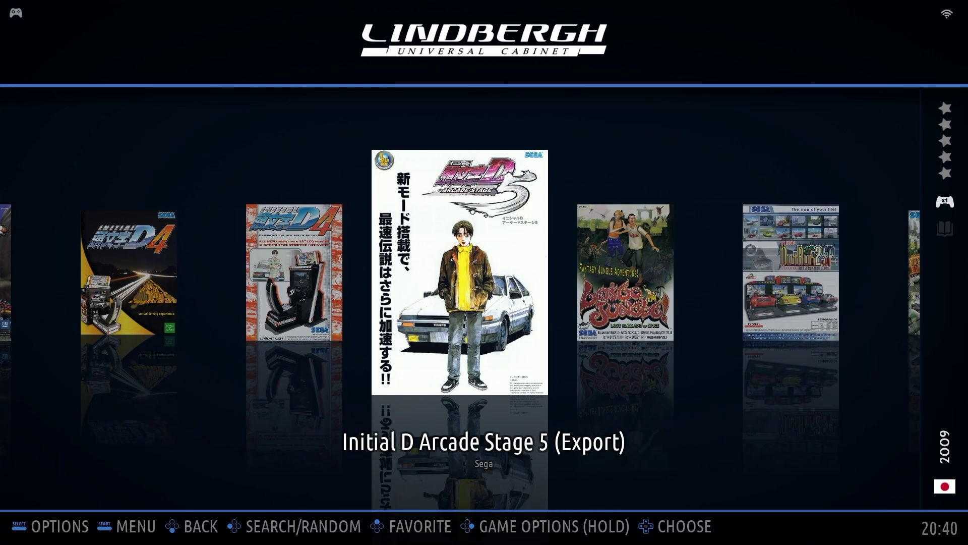
key(Right)
- Move on through the Lindbergh games past Virtua Fighter 5 - Final Showdown and launch a game
key(Right)
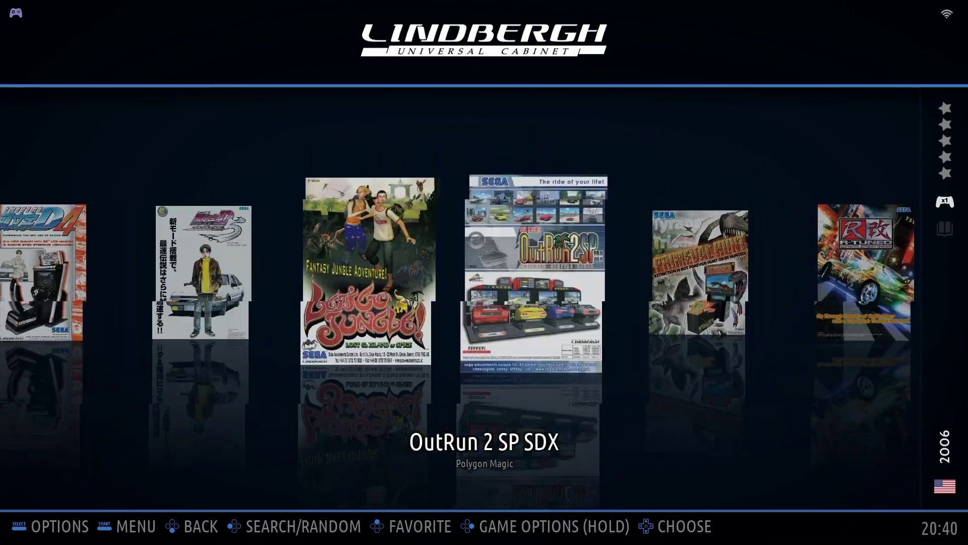
key(Right)
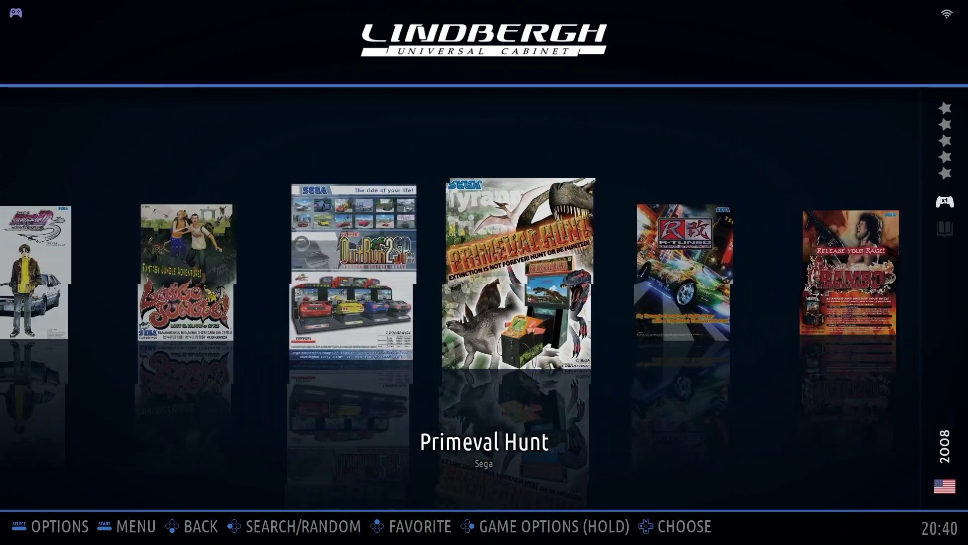
key(Right)
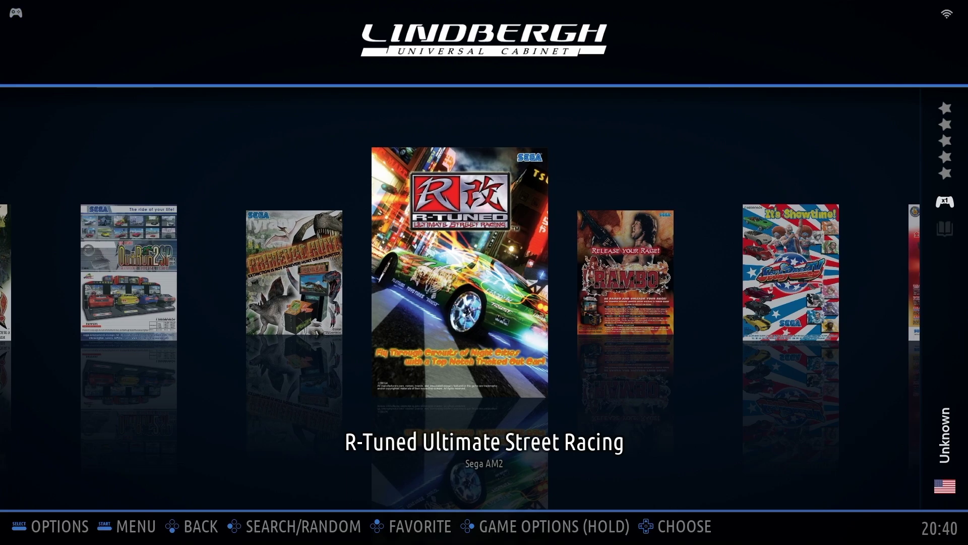
key(Right)
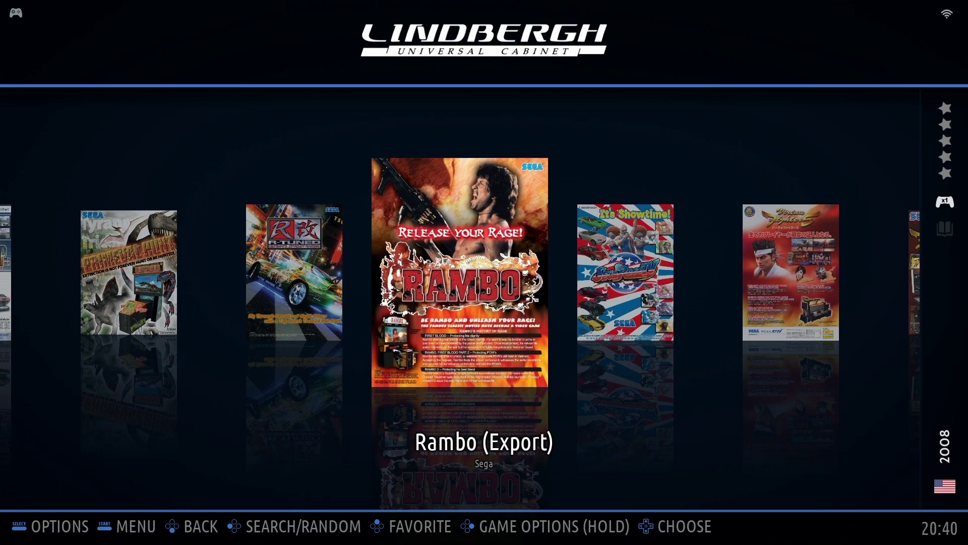
key(Right)
key(Right)
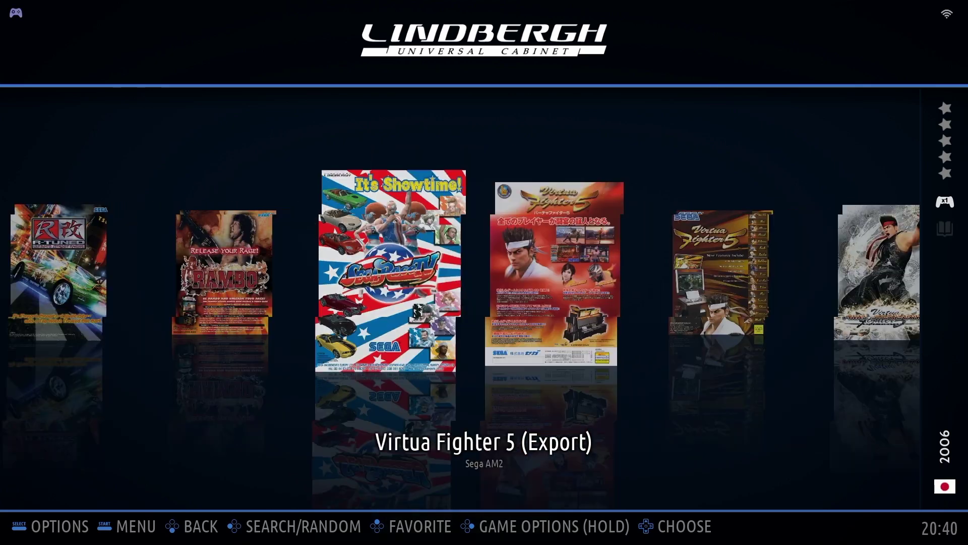
key(Right)
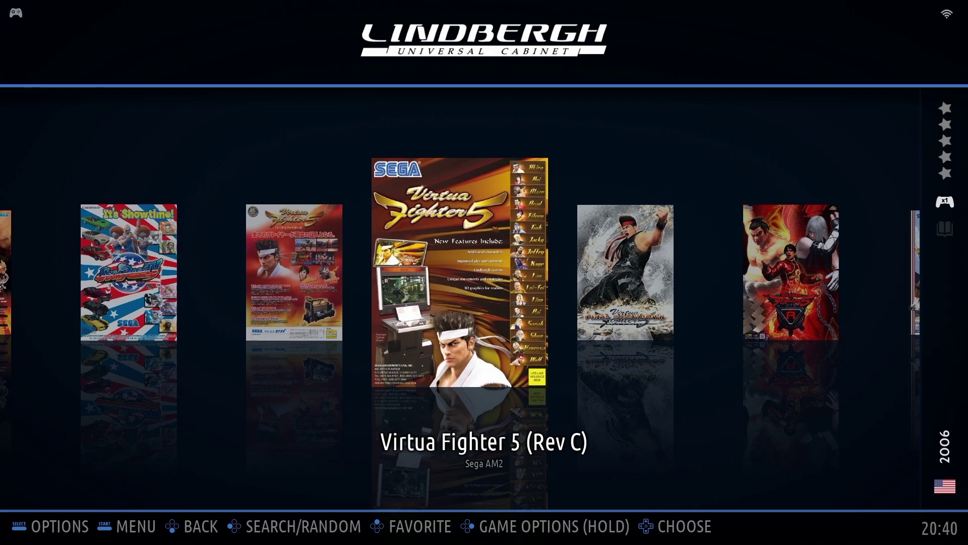
key(Right)
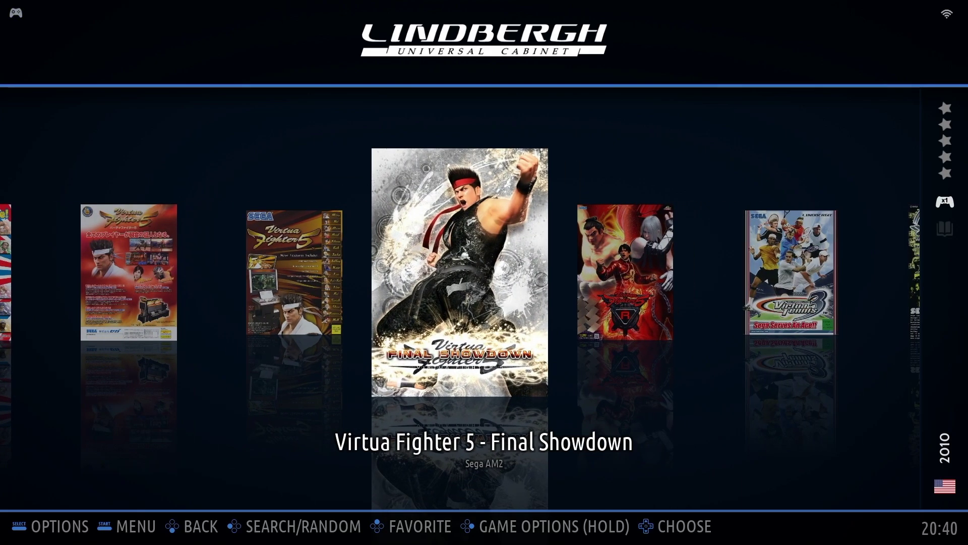
key(Right)
key(Right)
key(Return)
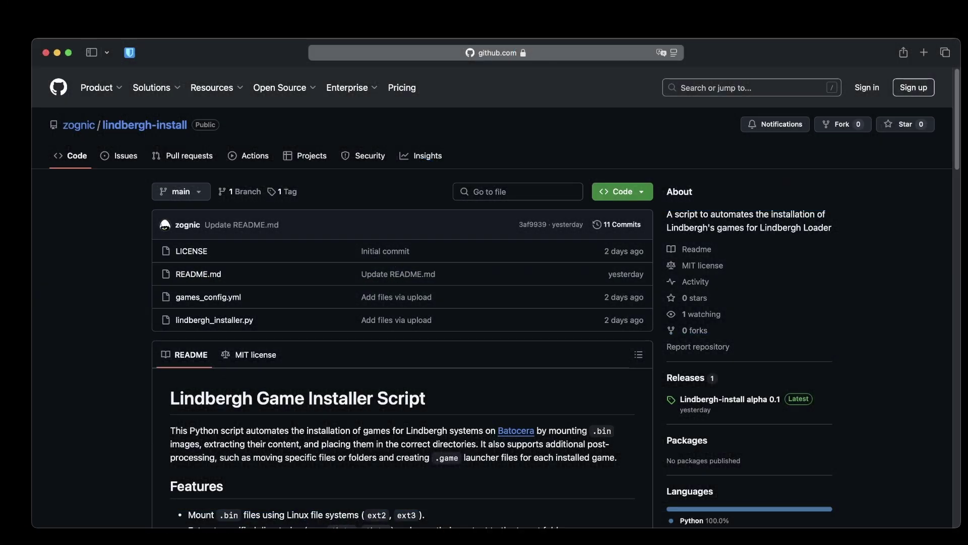
- On the lindbergh-install GitHub page in the browser, read the README's introduction, features and requirements
scroll(495, 302, down, 1)
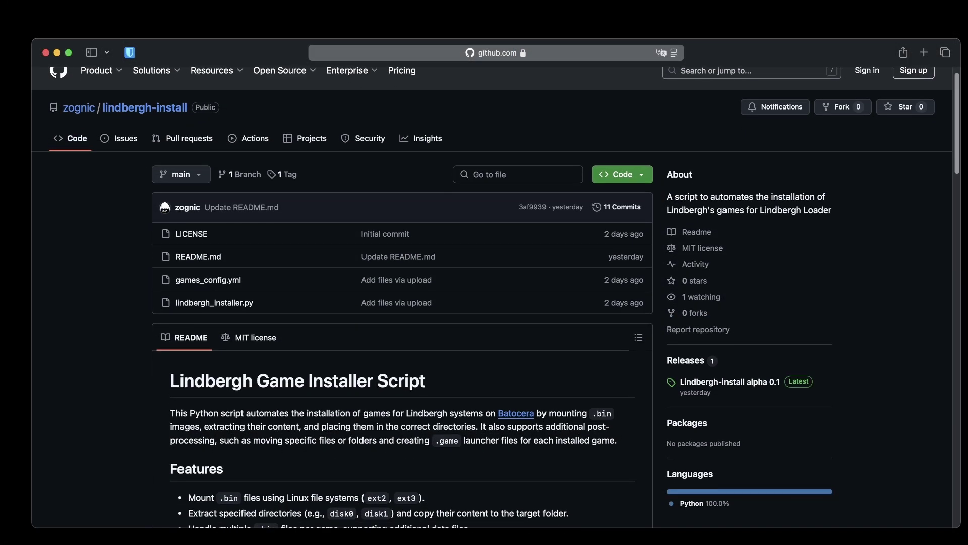
scroll(492, 298, down, 3)
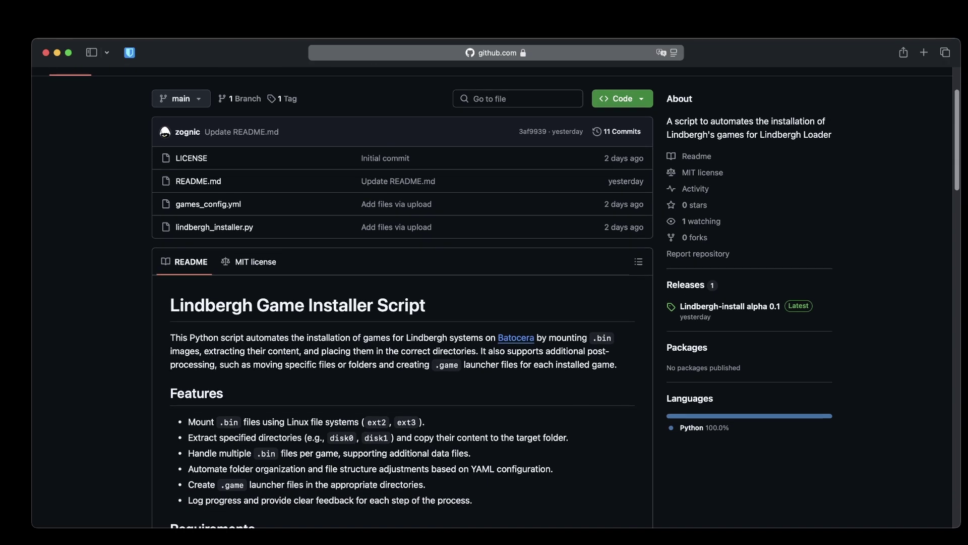
scroll(492, 297, down, 3)
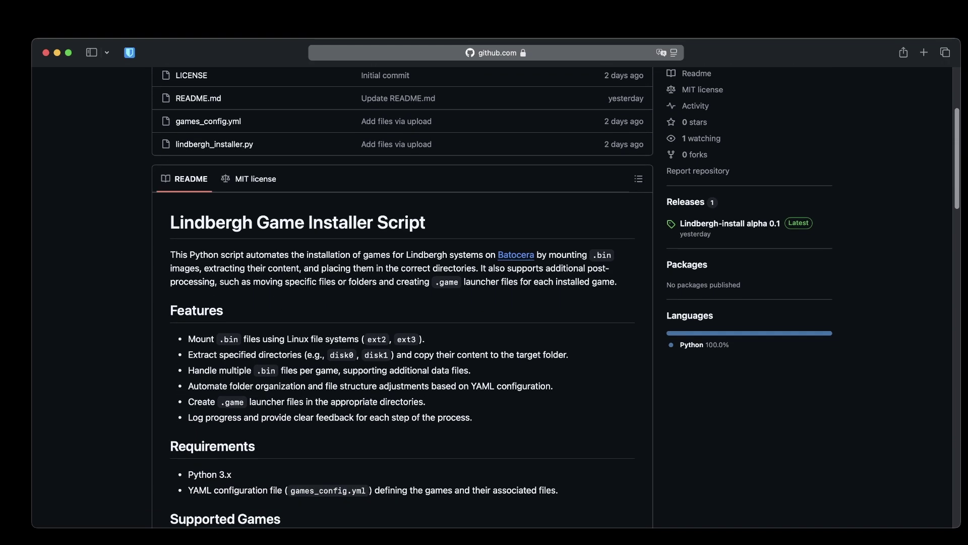
scroll(492, 298, down, 3)
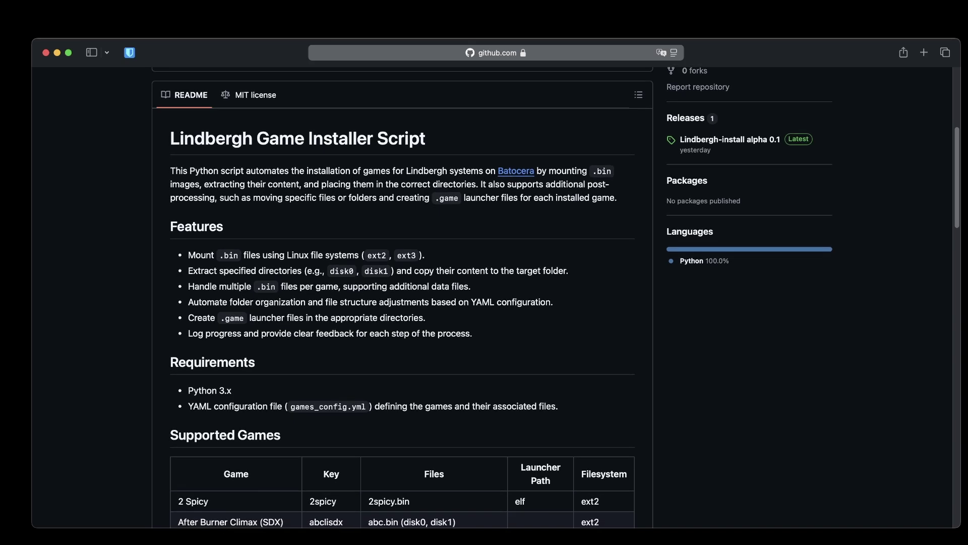
- Review the README's supported games table and highlight the paragraph on finding the right .bin files
scroll(492, 297, down, 10)
scroll(402, 307, down, 10)
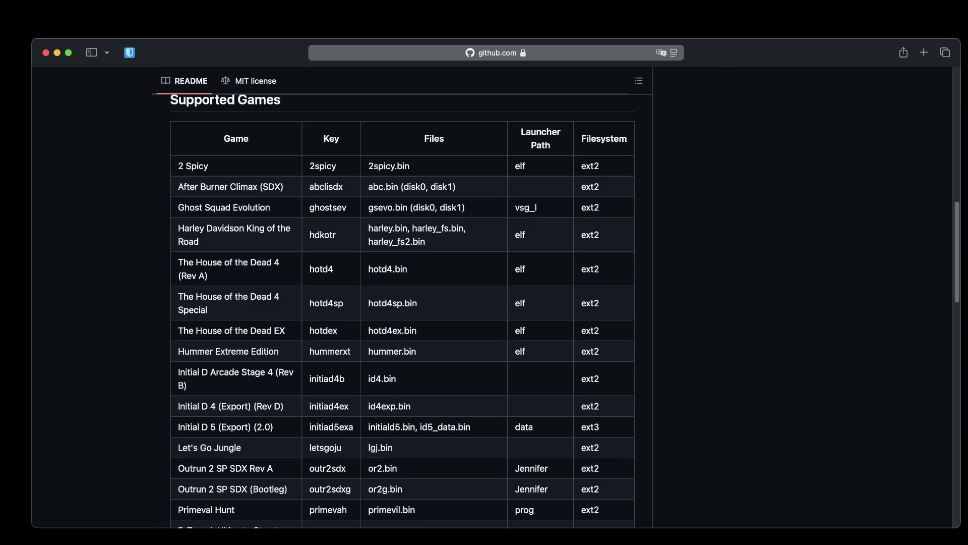
scroll(403, 308, down, 4)
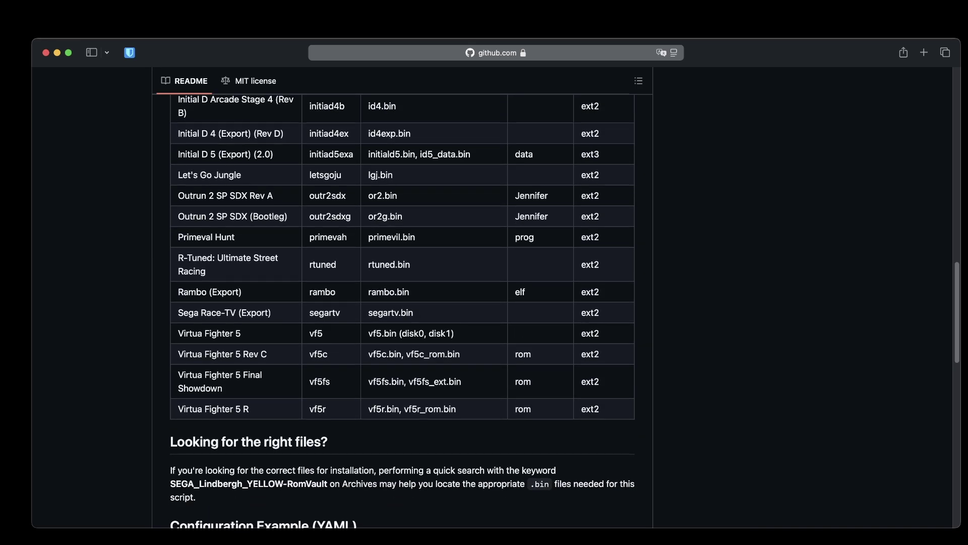
scroll(402, 353, down, 4)
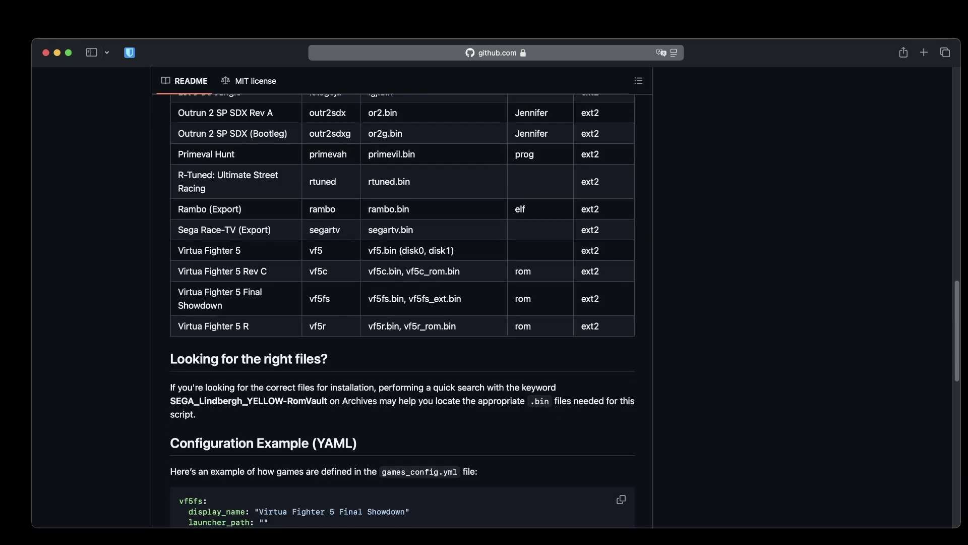
drag(171, 388, 195, 414)
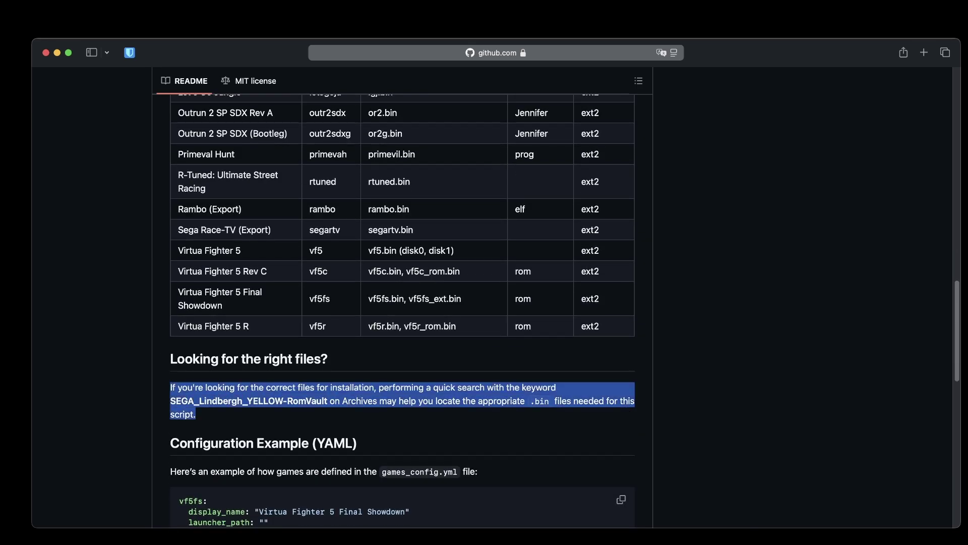
click(195, 414)
- Read the README's games_config.yml example, the usage instructions for lindbergh_installer.py and the notes
scroll(196, 414, down, 2)
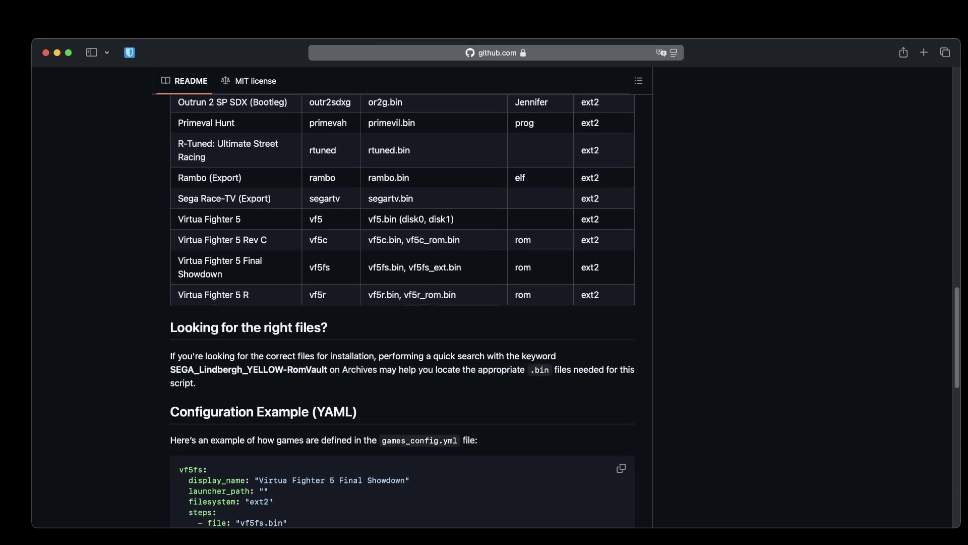
scroll(323, 265, down, 12)
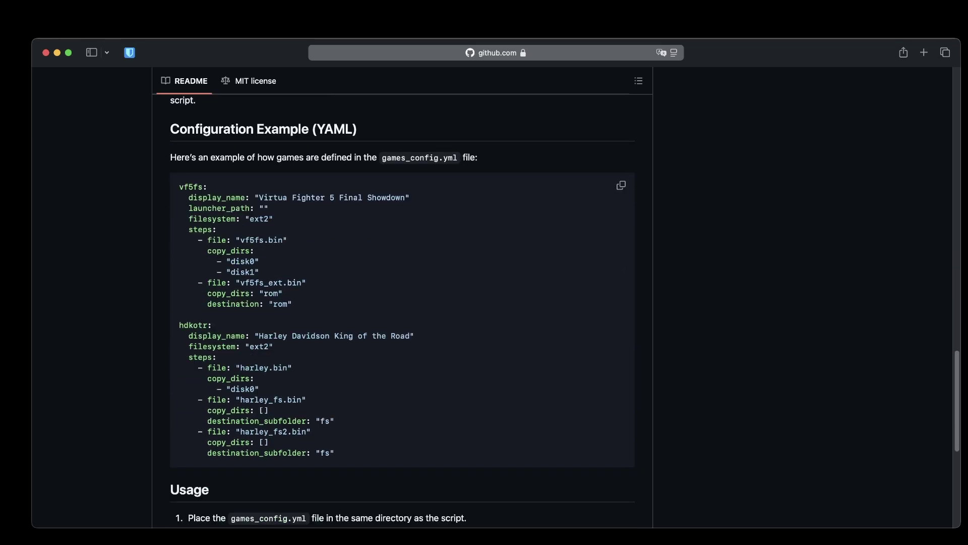
scroll(323, 265, down, 8)
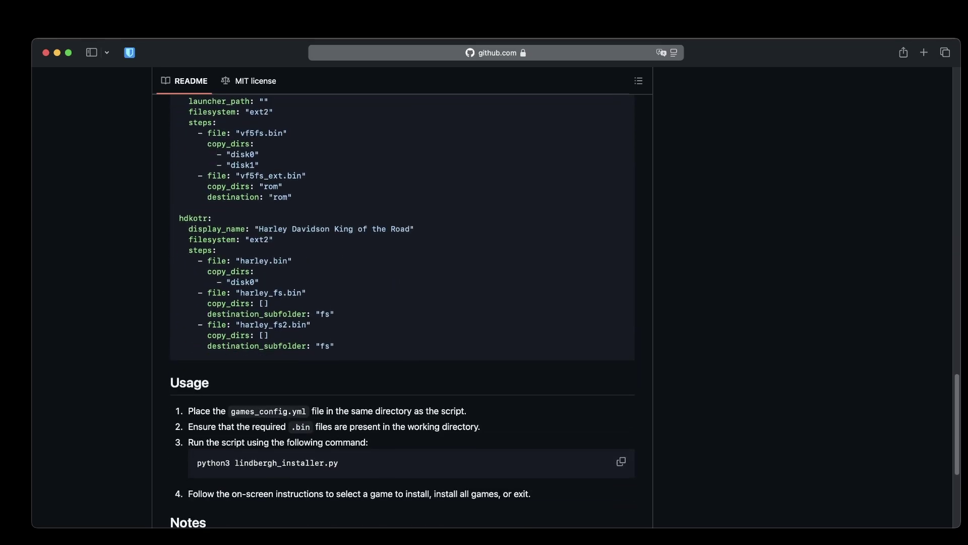
scroll(323, 264, down, 4)
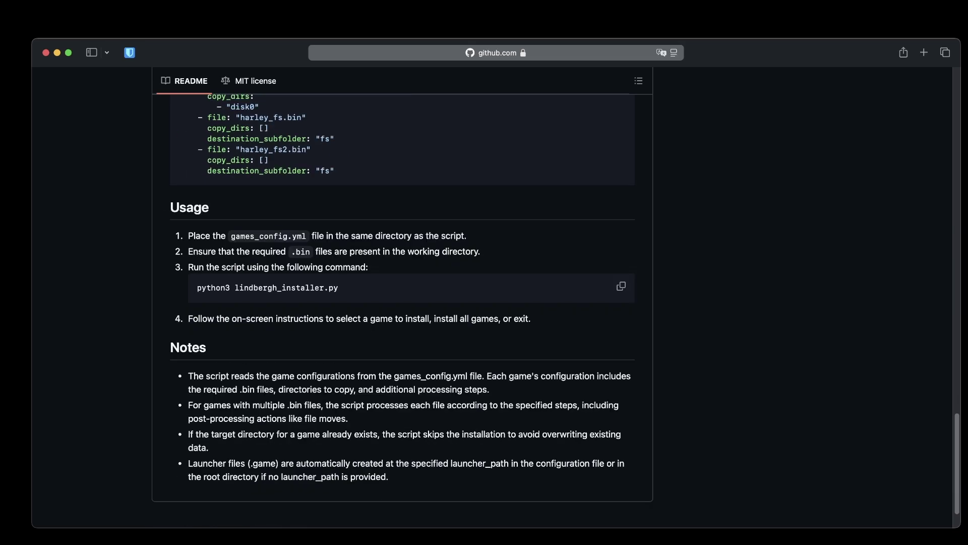
scroll(402, 283, down, 2)
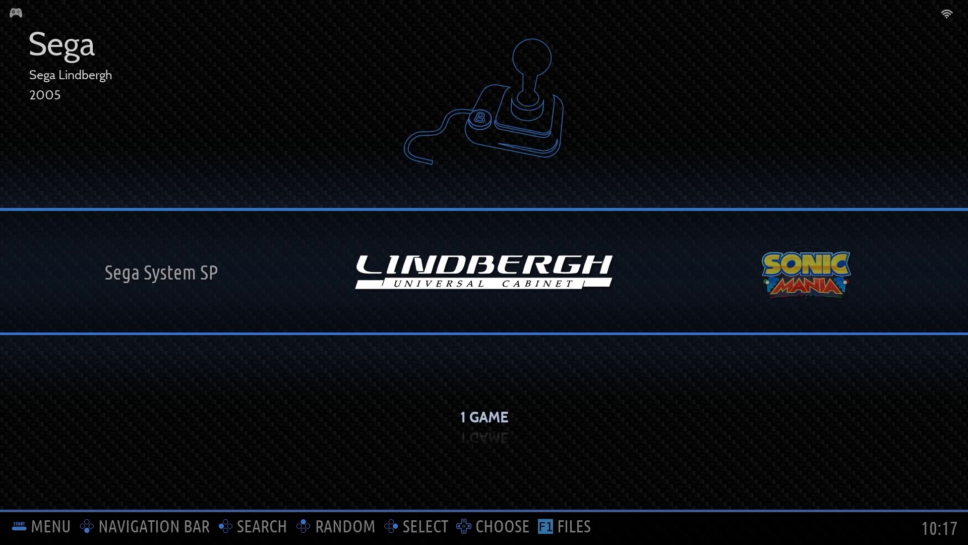
- Switch to Batocera's file manager and open the /userdata/roms/lindbergh folder
key(F1)
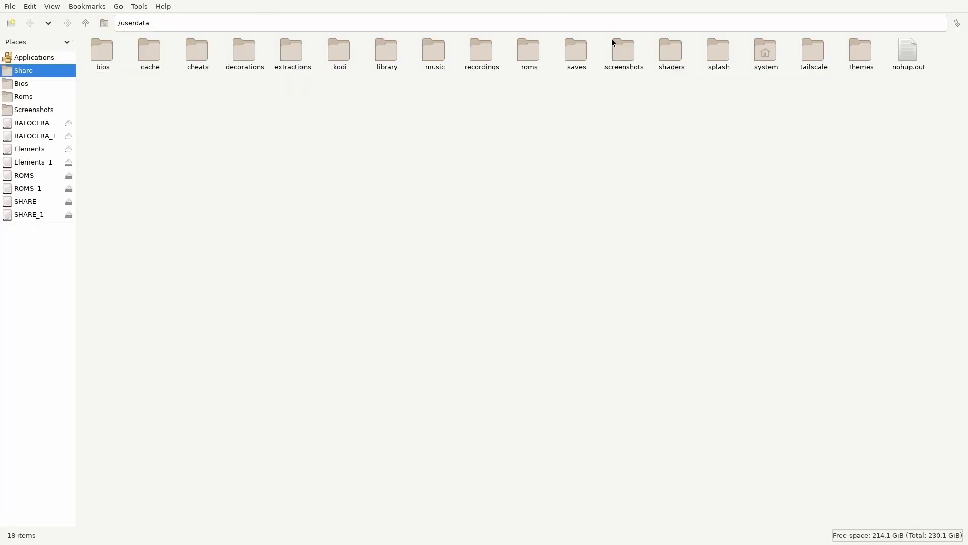
double_click(542, 50)
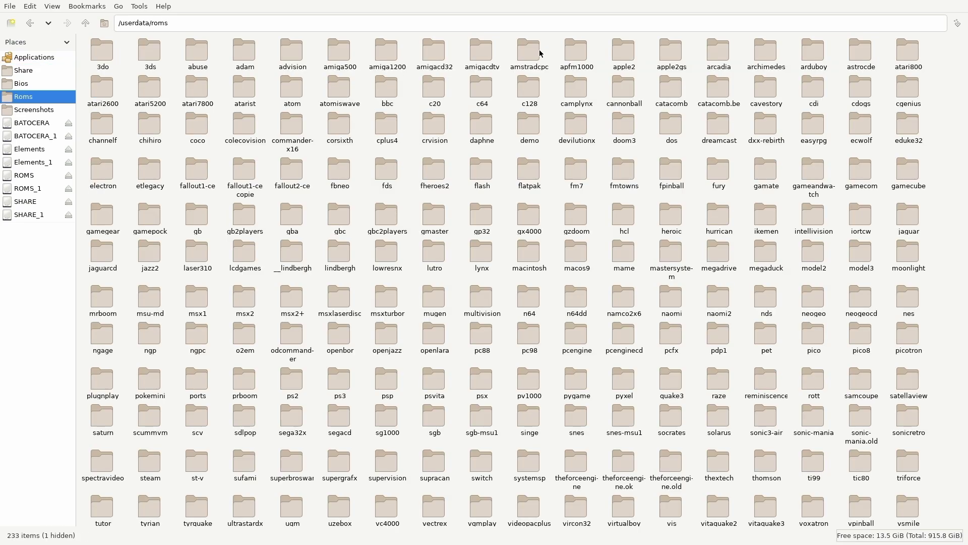
click(342, 251)
double_click(343, 251)
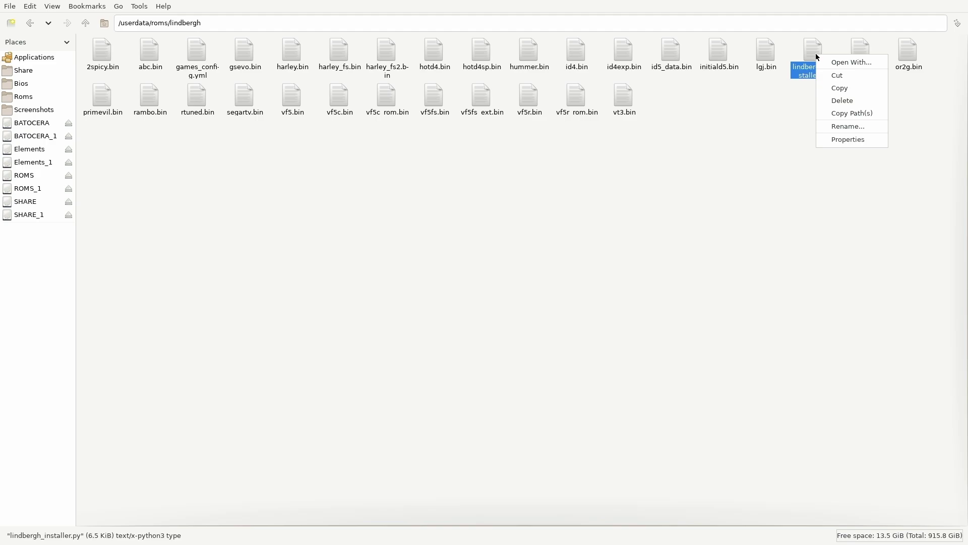
- In the file properties of lindbergh_installer.py, set the Execute permission to Anyone and apply it
click(849, 139)
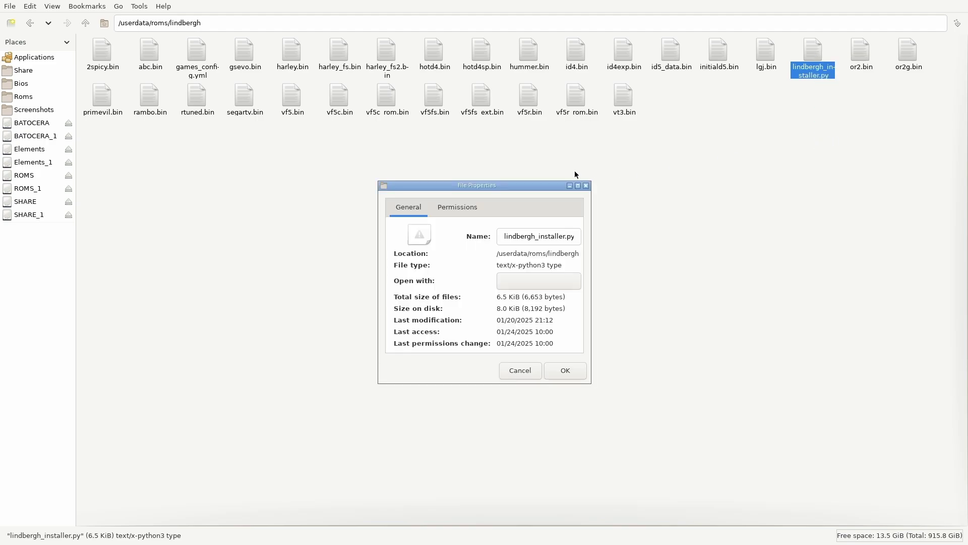
click(465, 208)
click(520, 321)
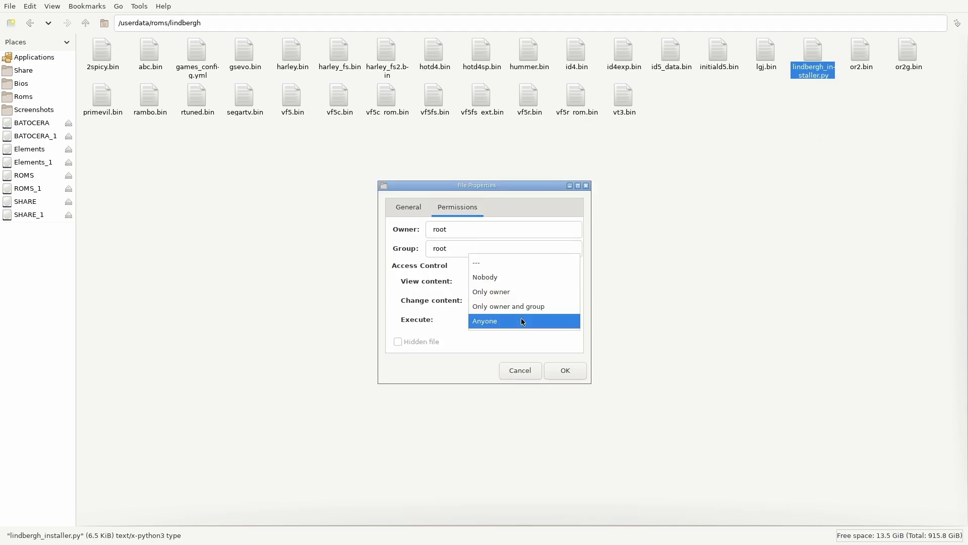
click(522, 320)
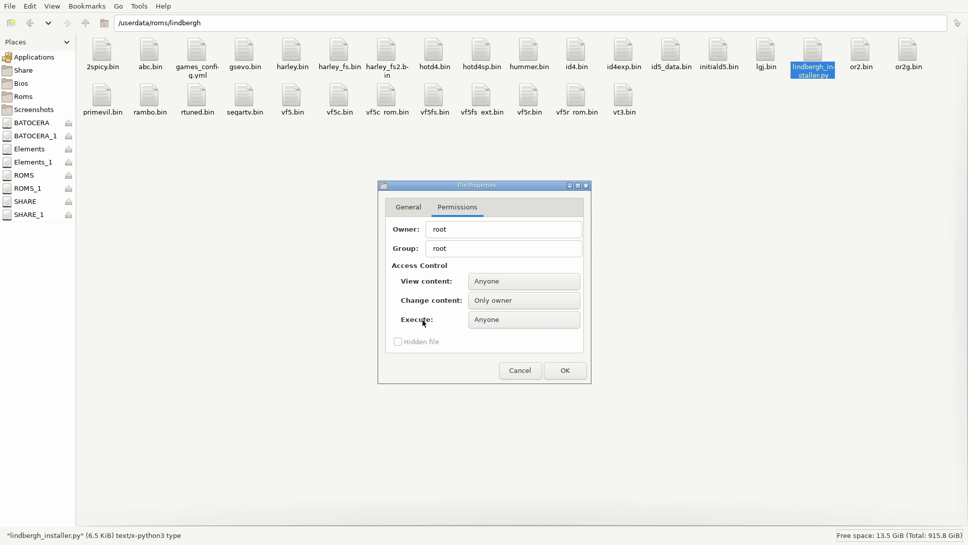
click(565, 372)
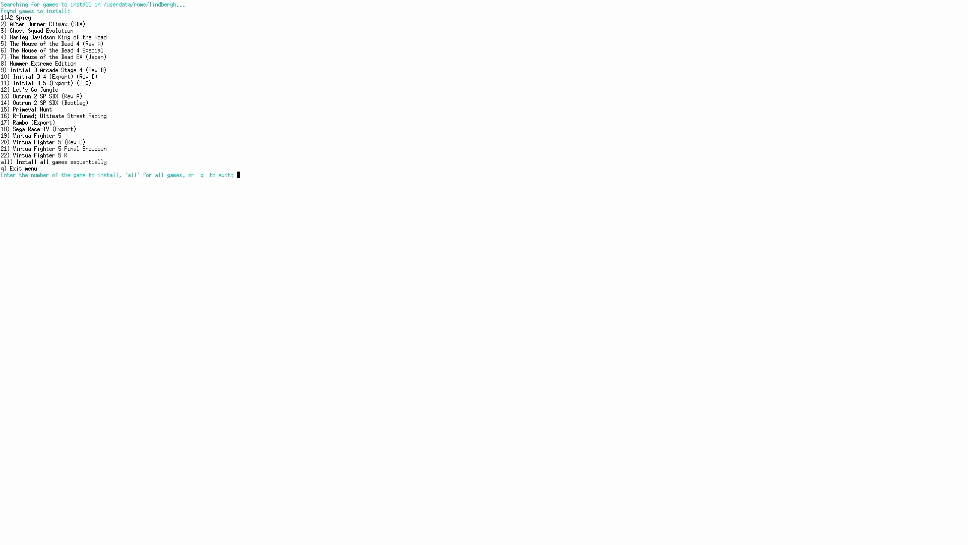
- Highlight the installer's list of found games and choose option 3 to install Ghost Squad Evolution
drag(2, 16, 128, 162)
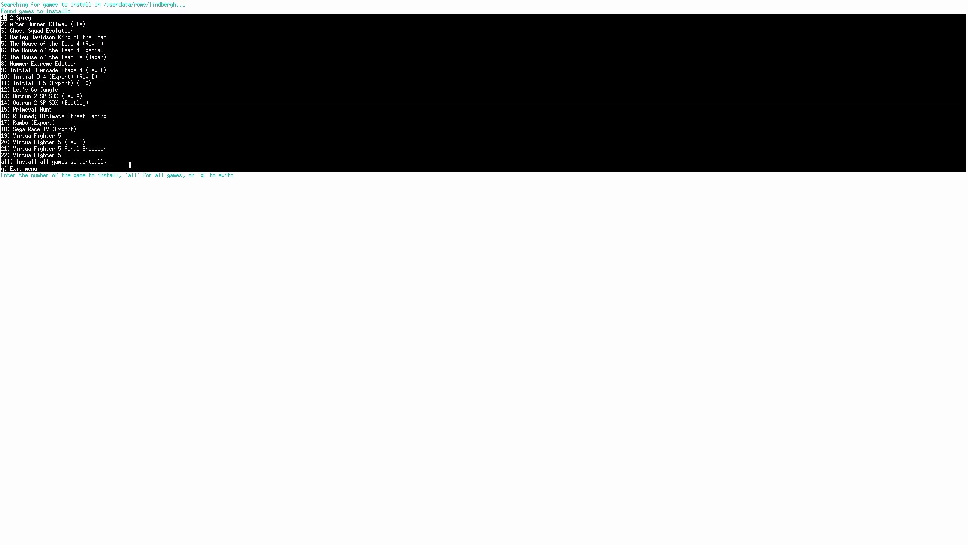
click(280, 186)
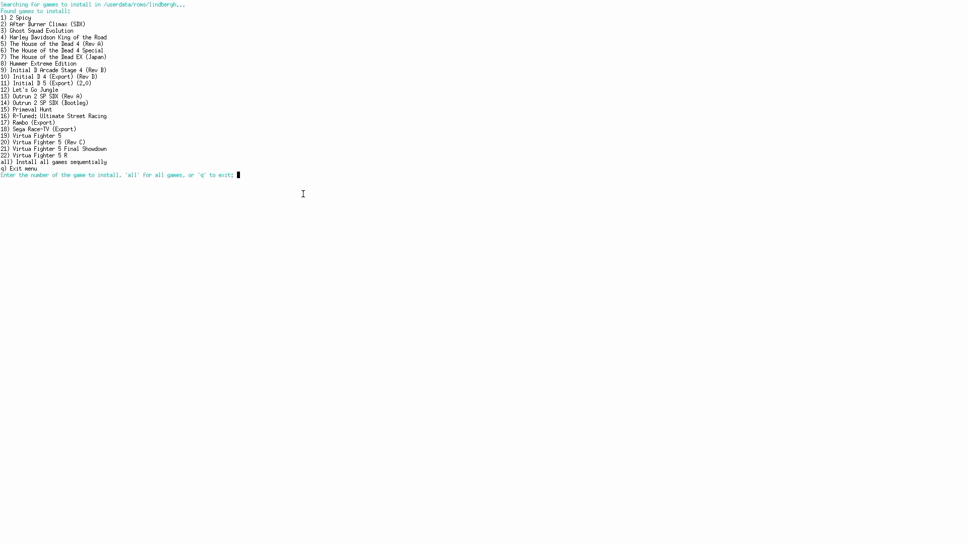
text(3)
key(Return)
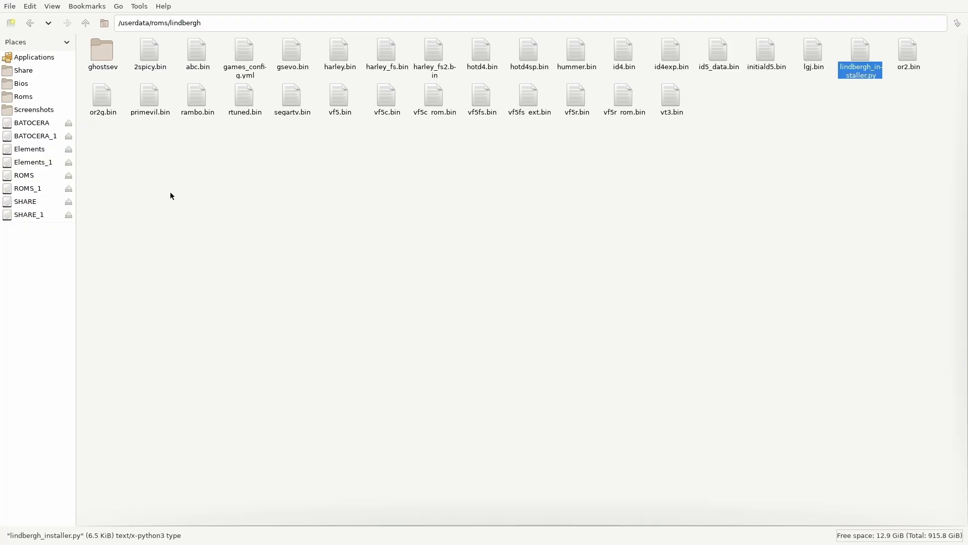
- Point out the ghostsev folder in the lindbergh directory and close the file manager to return to Batocera
click(304, 206)
click(105, 56)
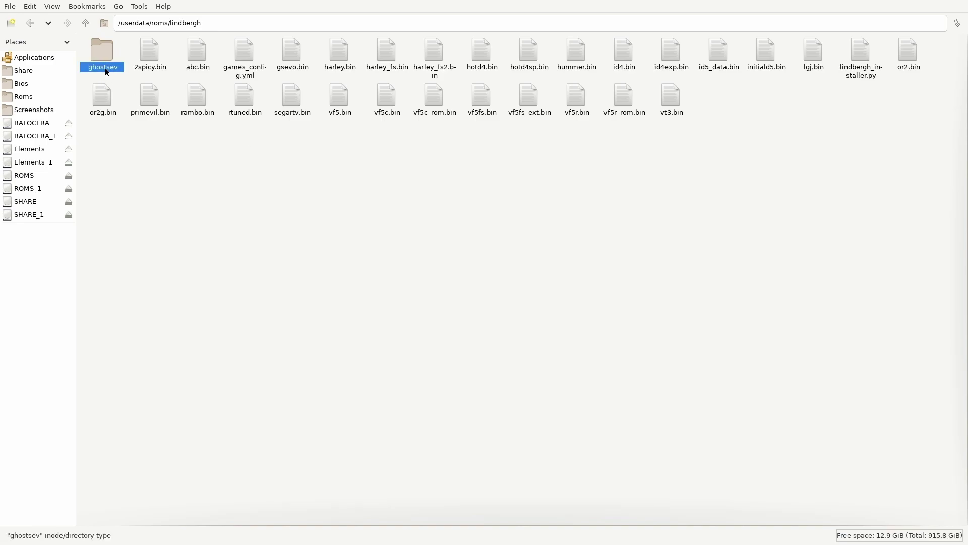
click(172, 165)
click(19, 8)
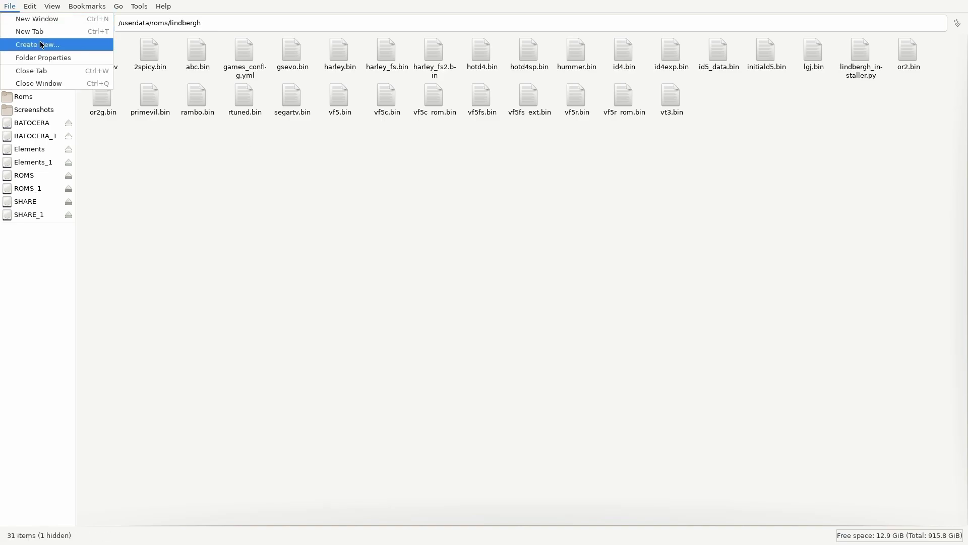
click(51, 82)
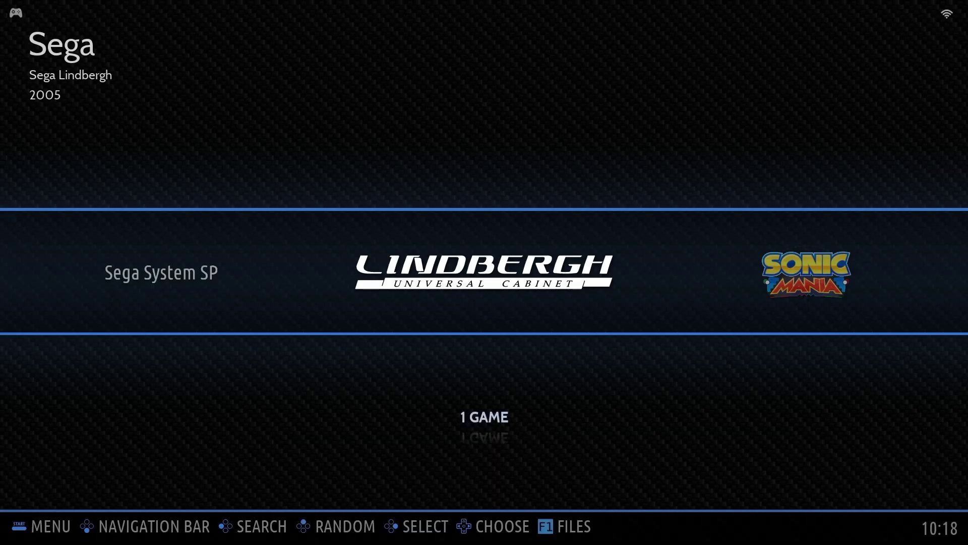
- Open the Sega Lindbergh system in Batocera and launch a game
key(Return)
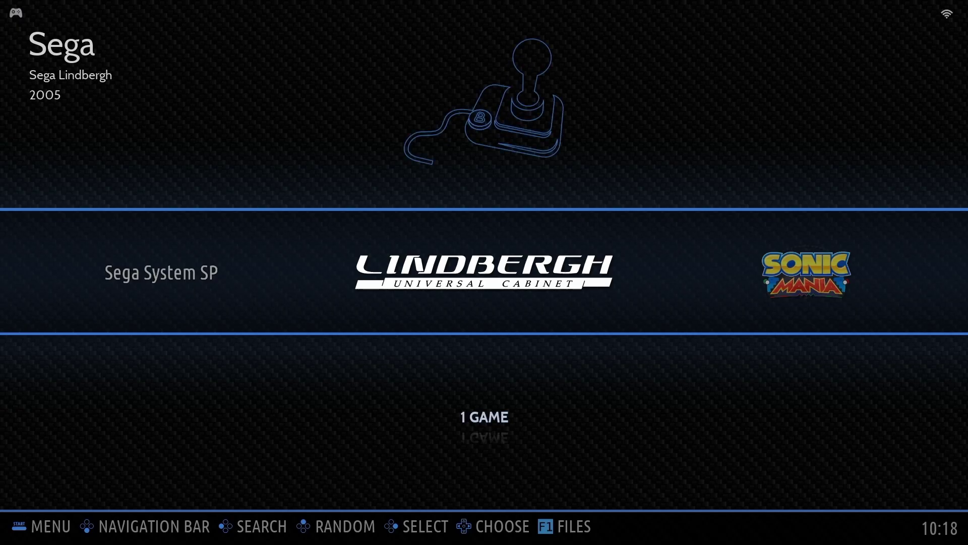
key(Return)
key(Return)
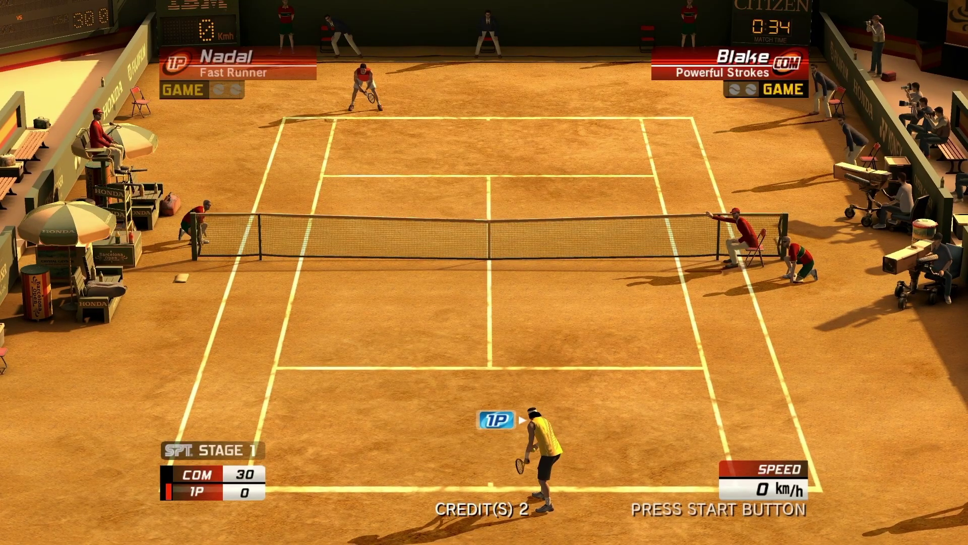
key(Return)
key(Return)
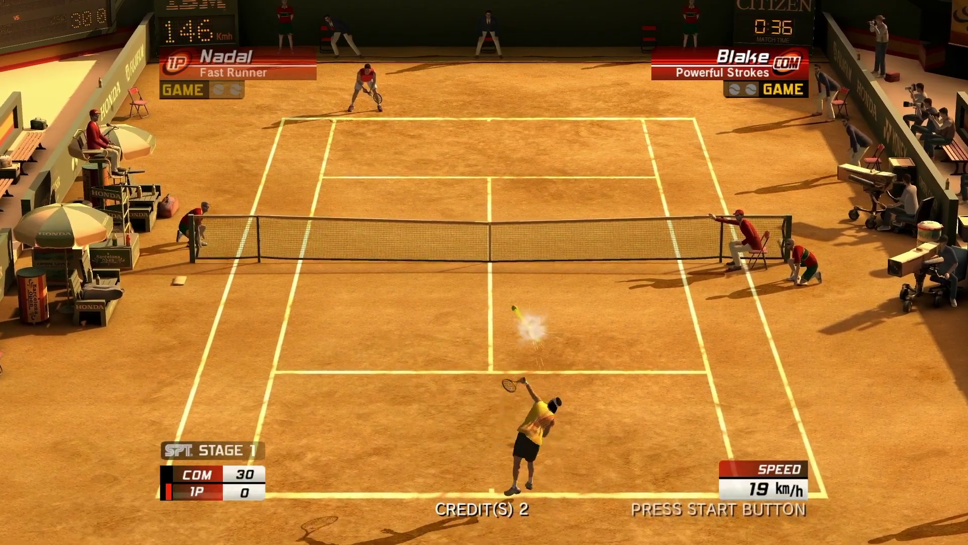
key(Return)
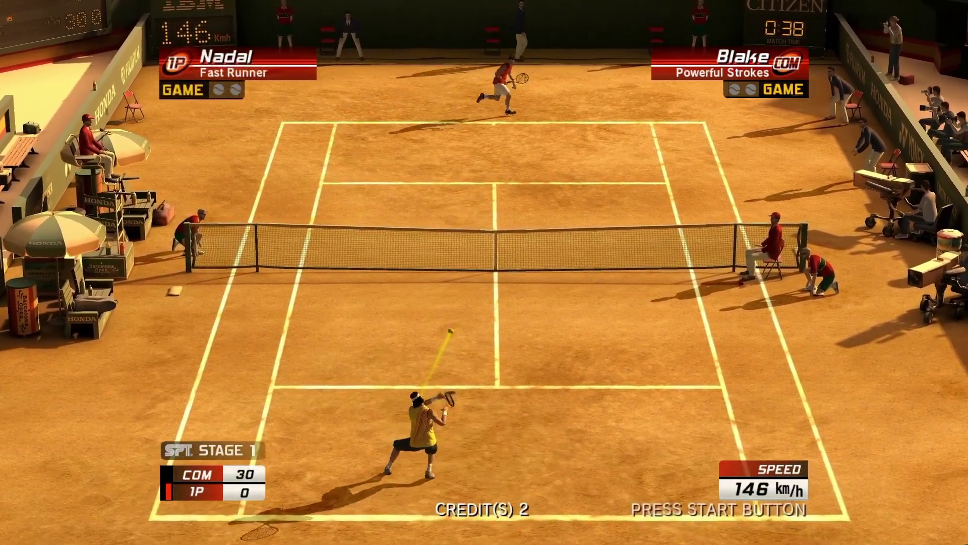
key(Right)
key(Right)
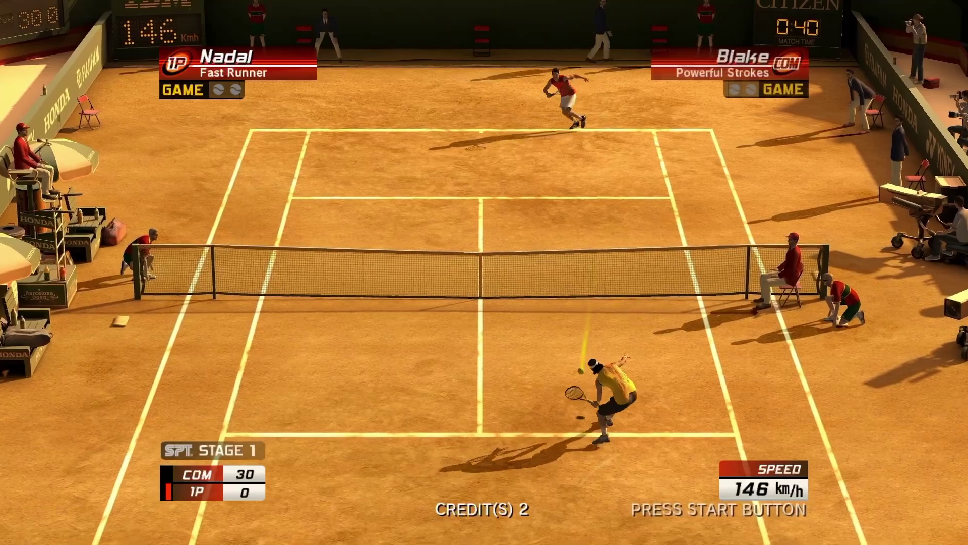